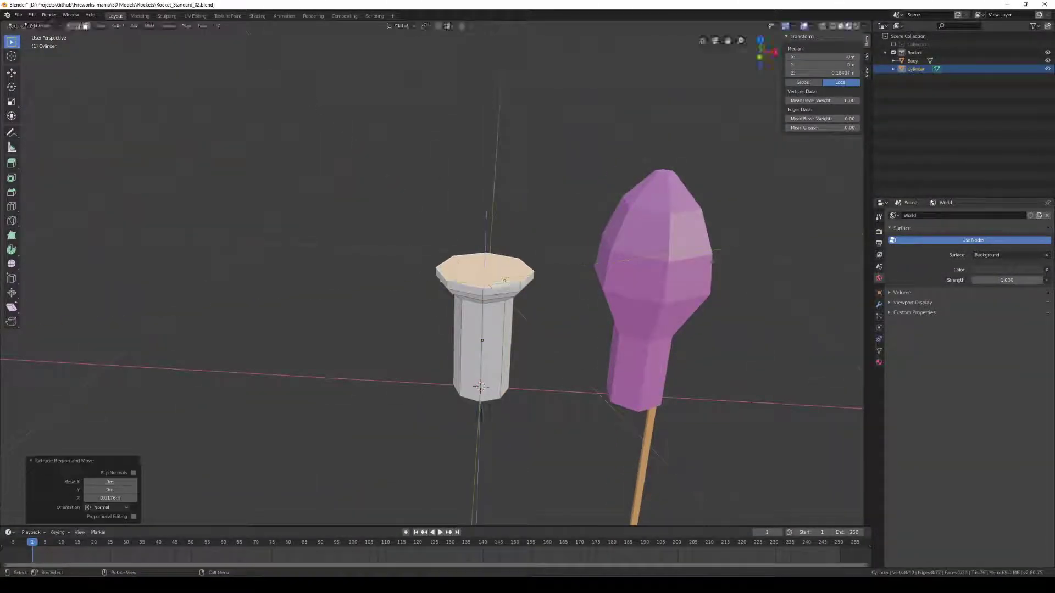
Scale the extruded top ring of the second rocket into a rounded dome head
{"action": "key", "text": "s"}
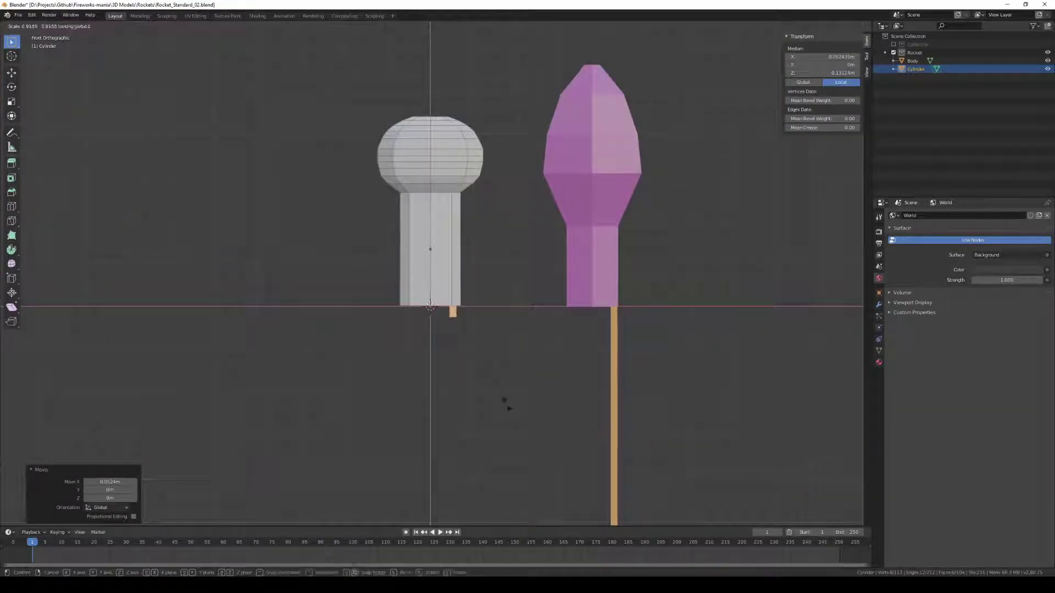
{"action": "key", "text": "Escape"}
{"action": "mouse_move", "coordinate": [631, 442]}
{"action": "middle_mouse_down"}
{"action": "mouse_move", "coordinate": [393, 211]}
{"action": "mouse_move", "coordinate": [416, 215]}
{"action": "middle_mouse_up"}
Subdivide and move an edge loop on the rocket head, then switch to UV Editing
{"action": "left_click", "coordinate": [417, 215], "text": "alt+shift"}
{"action": "right_click", "coordinate": [396, 211]}
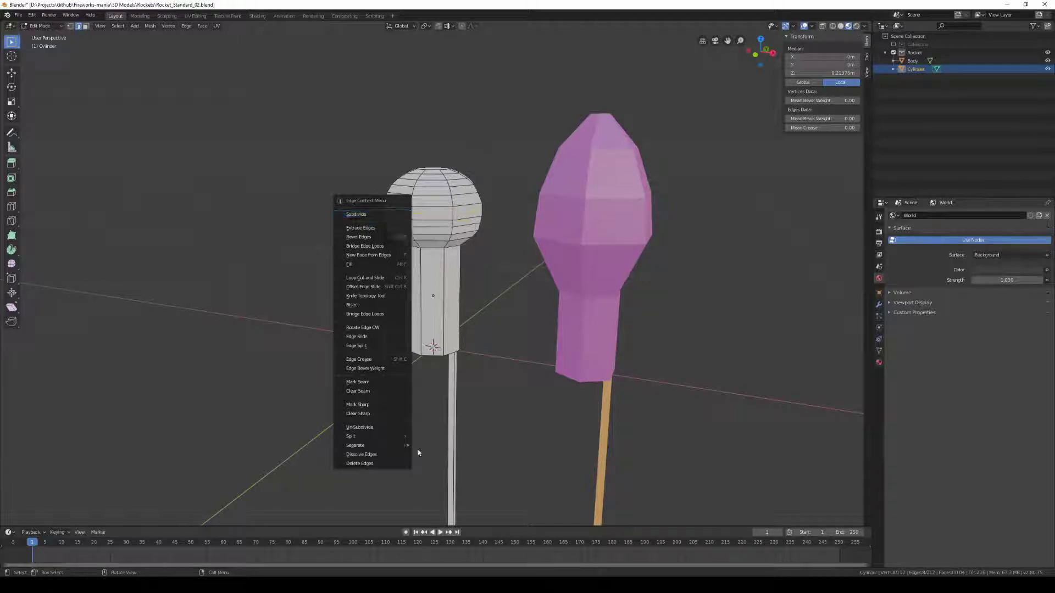
{"action": "left_click", "coordinate": [419, 452]}
{"action": "middle_click_drag", "start_coordinate": [420, 452], "coordinate": [401, 176]}
{"action": "key", "text": "g"}
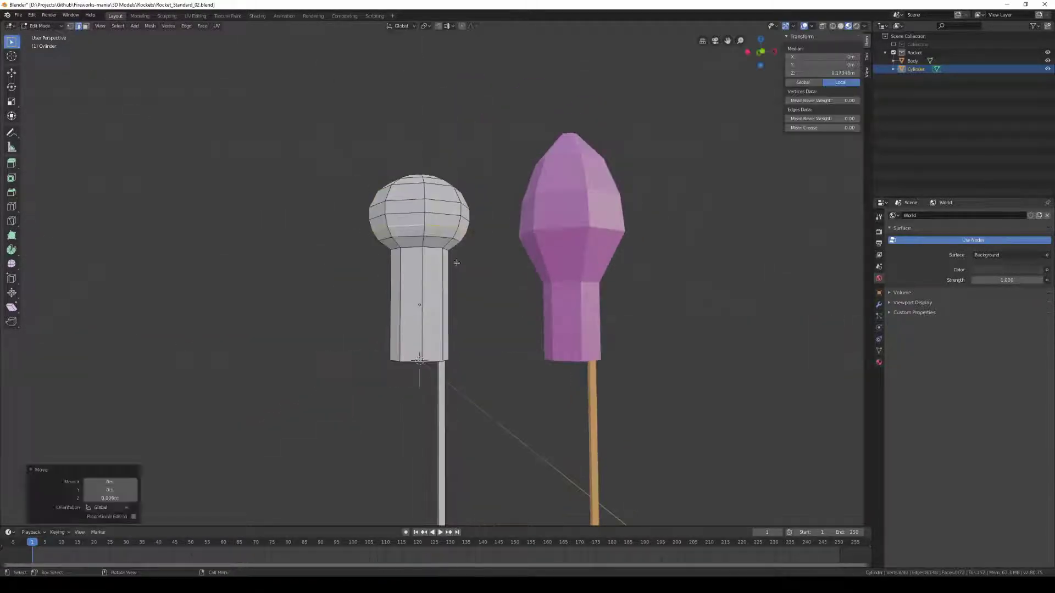
{"action": "middle_click_drag", "start_coordinate": [576, 337], "coordinate": [494, 275]}
{"action": "left_click", "coordinate": [195, 15]}
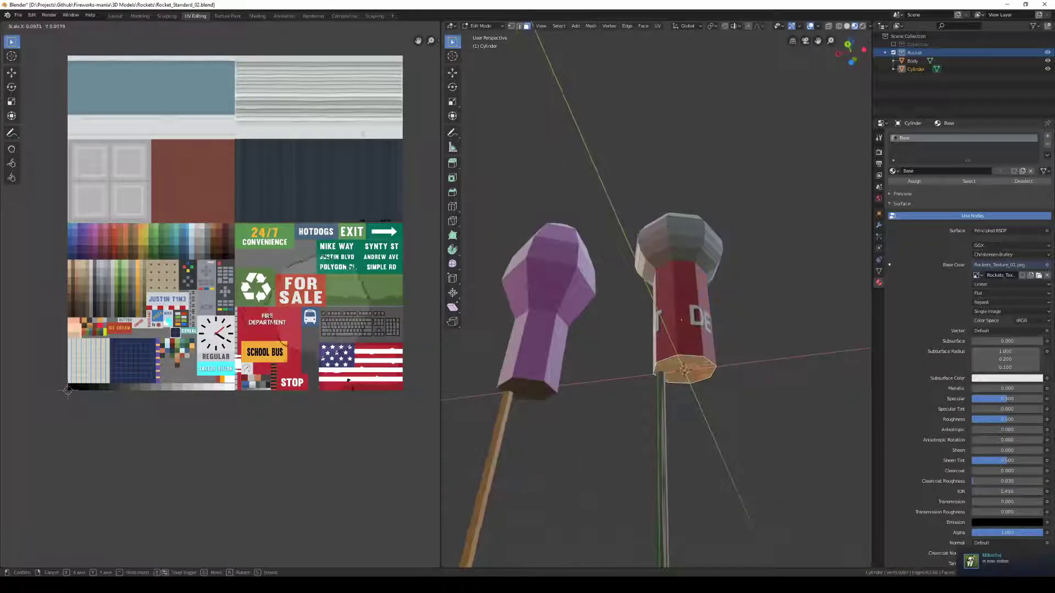
Confirm the rocket's UV placement on the atlas so its head turns orange
{"action": "left_click", "coordinate": [122, 414]}
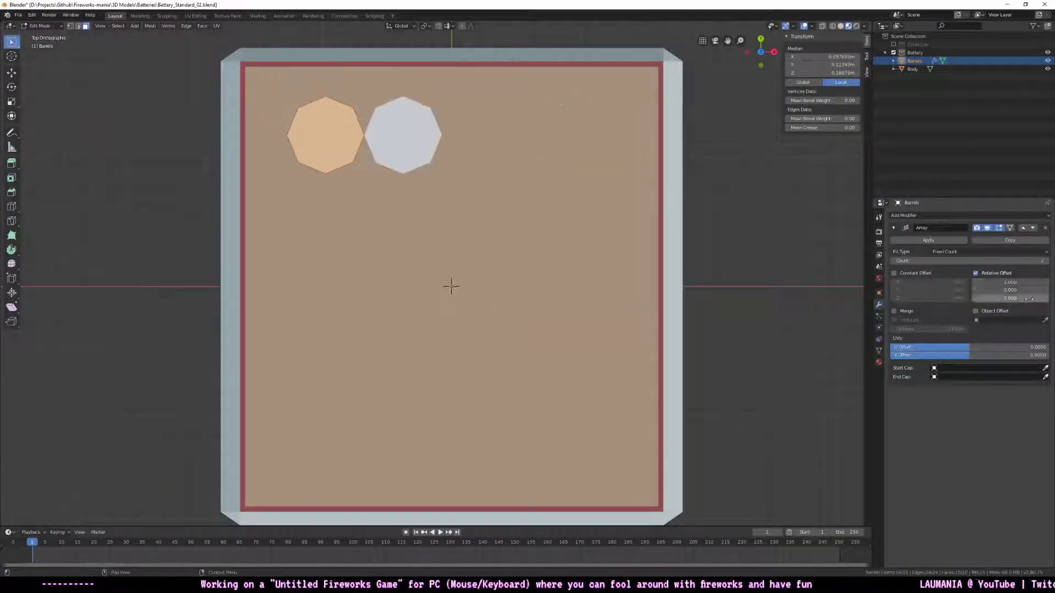
Duplicate the Array modifier as Array.001 with 1.2 offset on the other axis, making a 4×4 barrel grid
{"action": "left_click", "coordinate": [986, 242]}
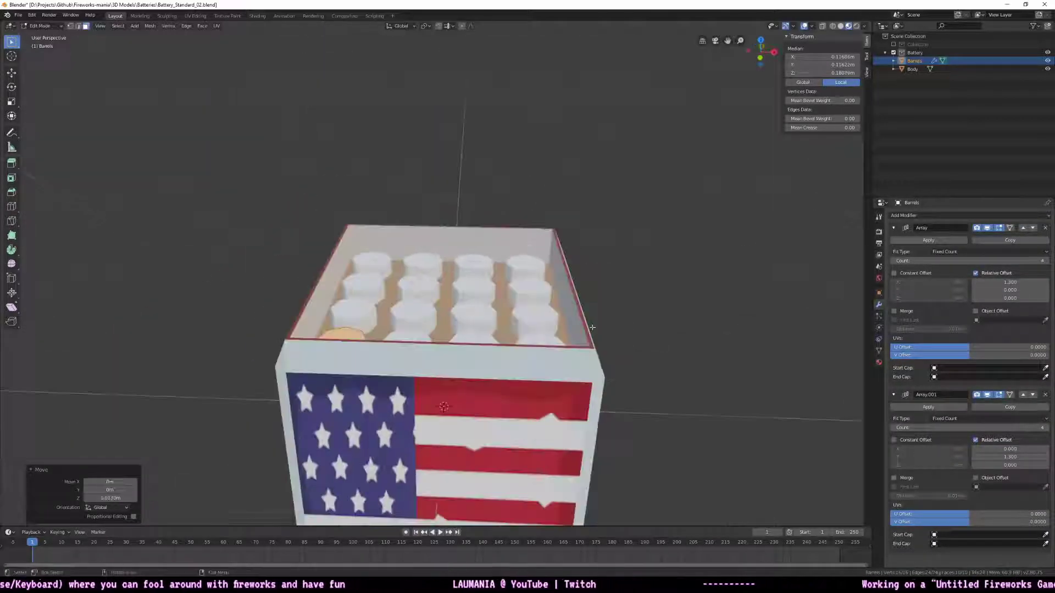
{"action": "middle_click_drag", "start_coordinate": [501, 328], "coordinate": [709, 302]}
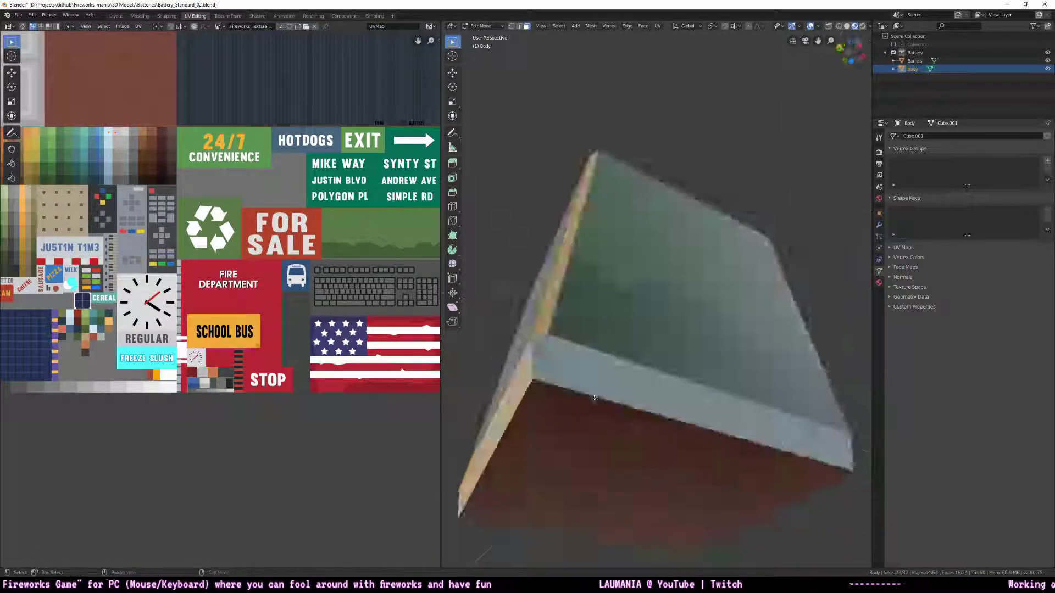
Move the battery body's UVs on the atlas and turn the right panel into a 3D Viewport
{"action": "scroll", "coordinate": [207, 167], "scroll_direction": "up", "scroll_amount": 3}
{"action": "key", "text": "g"}
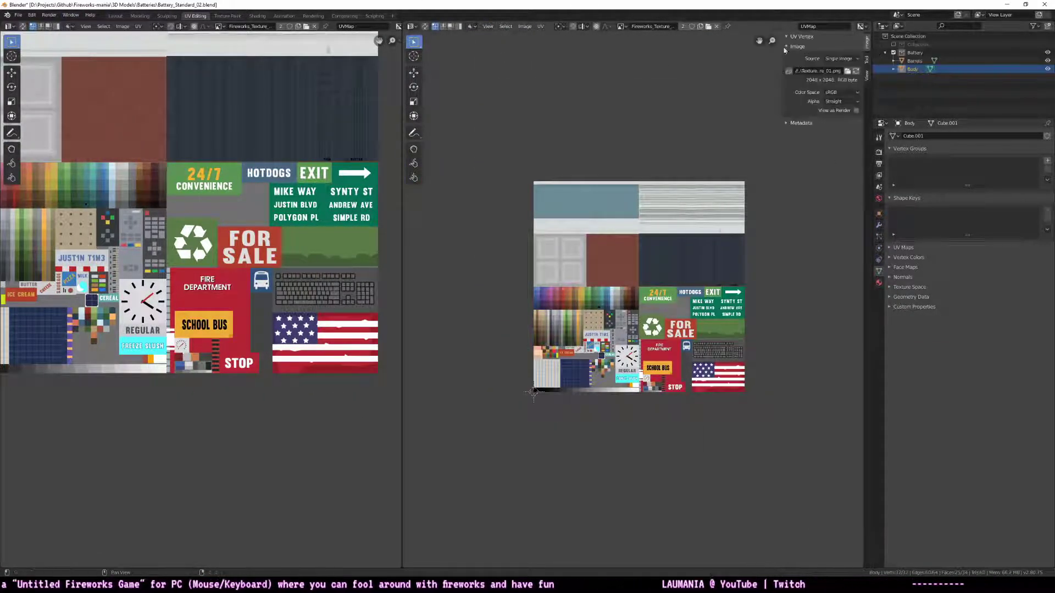
{"action": "left_click", "coordinate": [411, 25]}
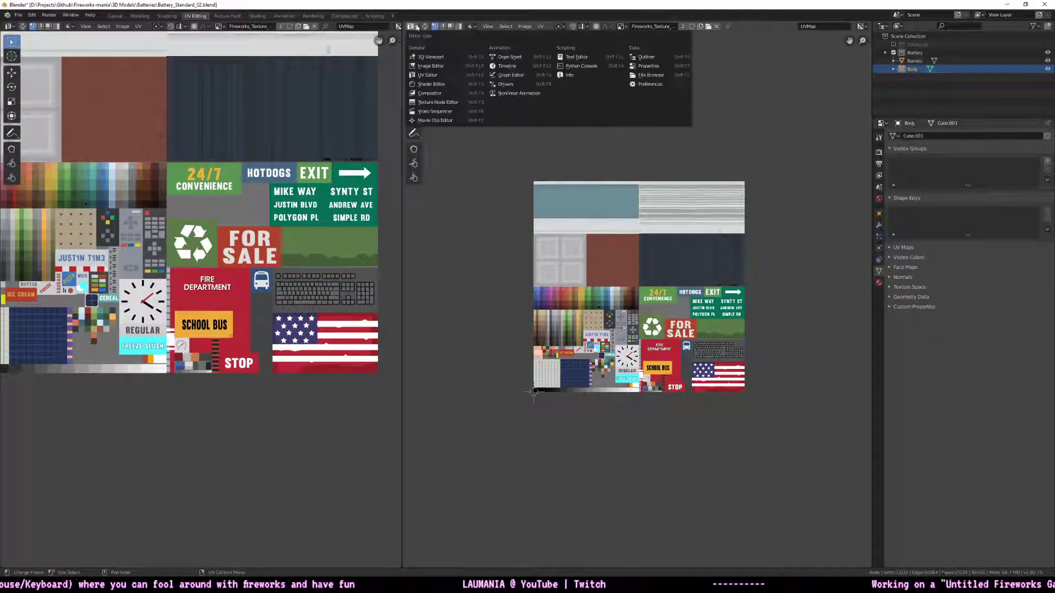
{"action": "left_click", "coordinate": [434, 40]}
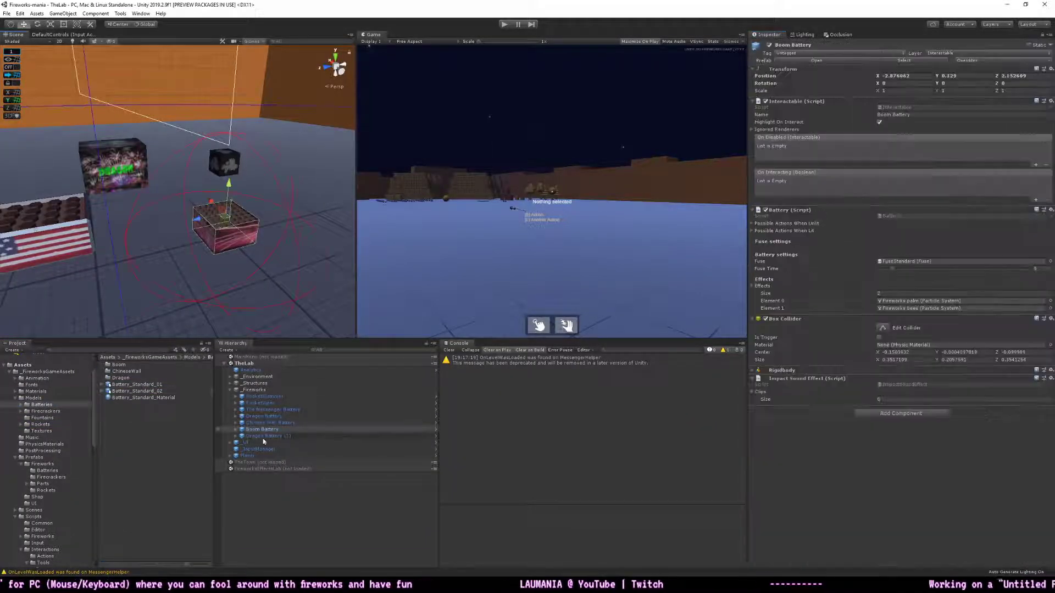
Add Battery_Standard_02 under Model in the Chinese Wall prefab, check FuseStandard and Fireworks palm, then play-test
{"action": "left_click_drag", "start_coordinate": [137, 391], "coordinate": [247, 374]}
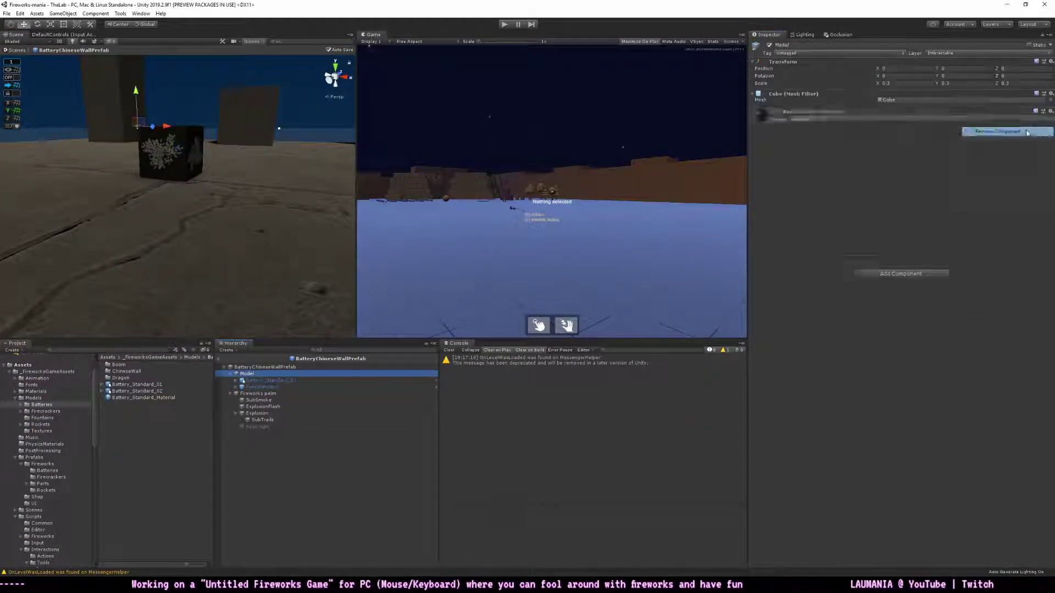
{"action": "double_click", "coordinate": [274, 388]}
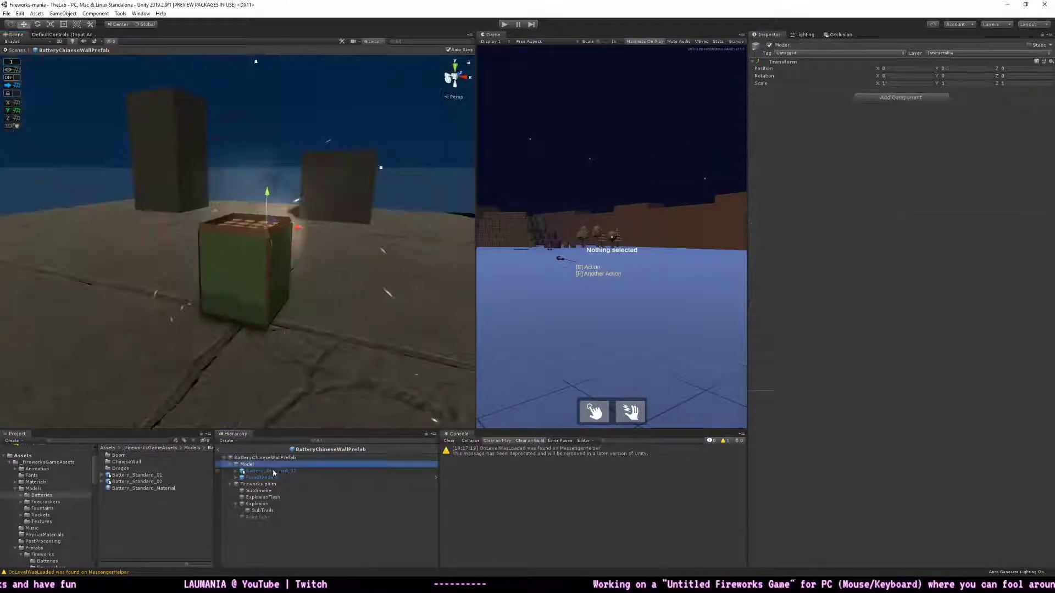
{"action": "left_click", "coordinate": [249, 205]}
{"action": "double_click", "coordinate": [265, 457]}
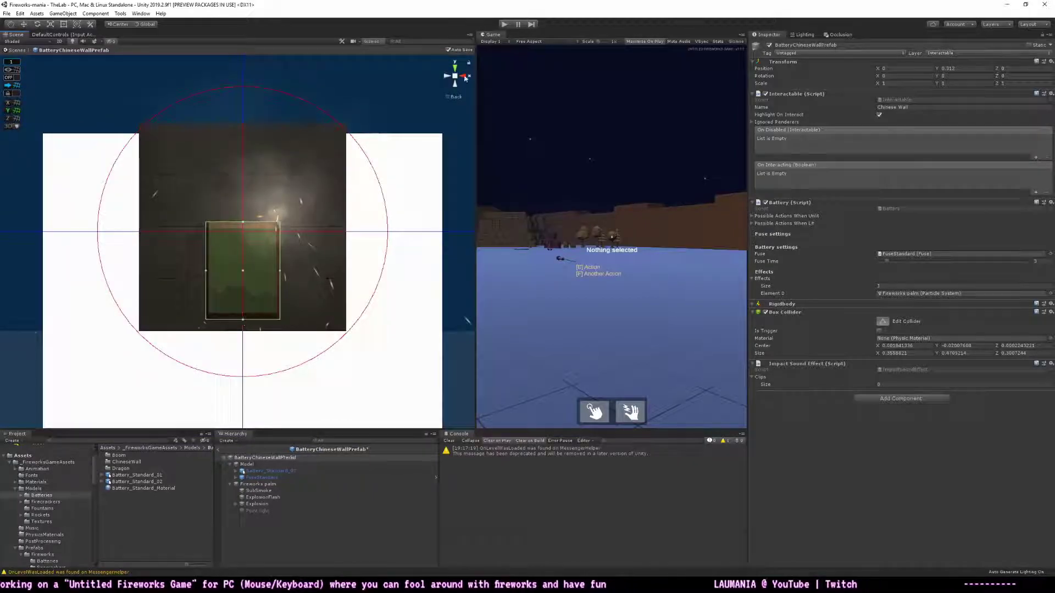
{"action": "left_click", "coordinate": [218, 449]}
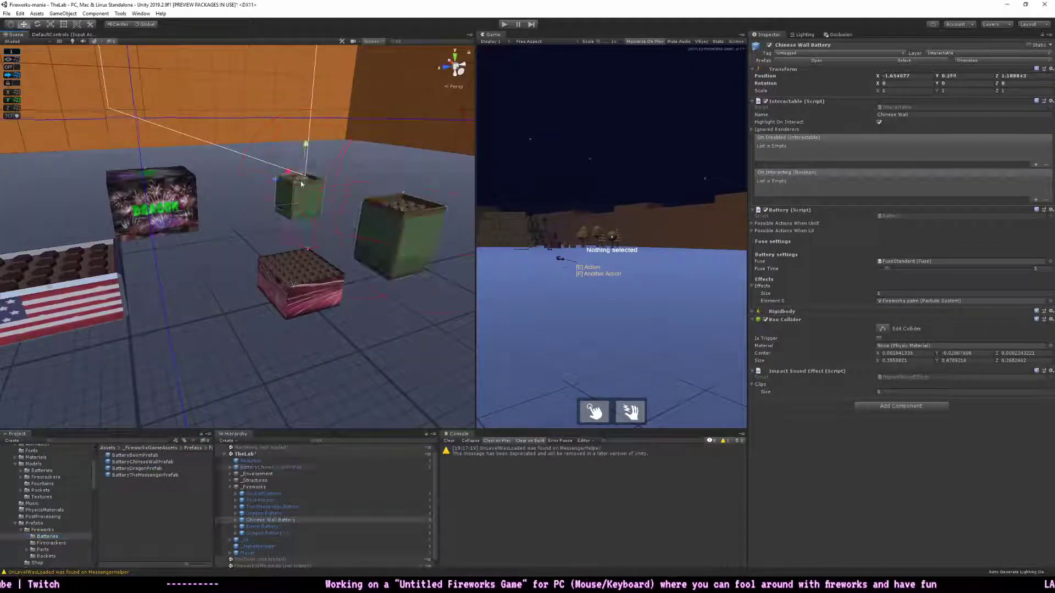
{"action": "left_click", "coordinate": [504, 25]}
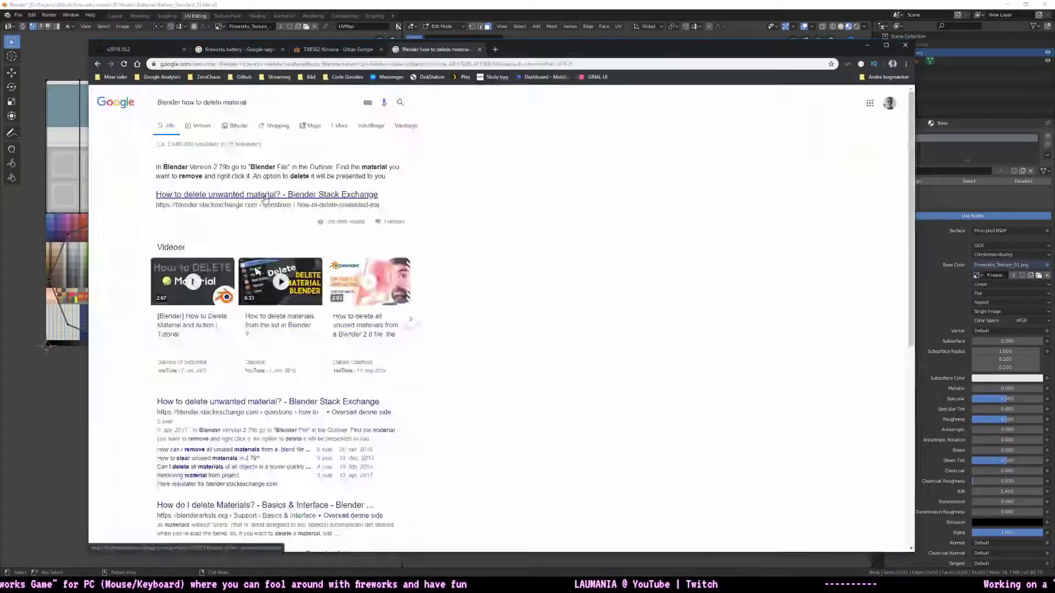
Assign the textured Base material from the atlas to the octagonal battery body
{"action": "left_click", "coordinate": [264, 195]}
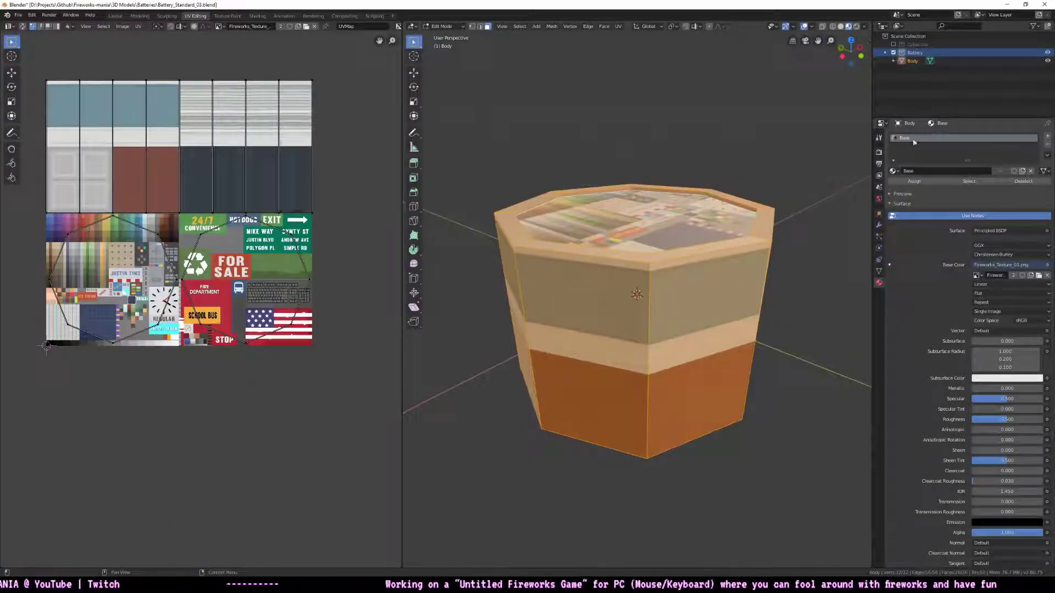